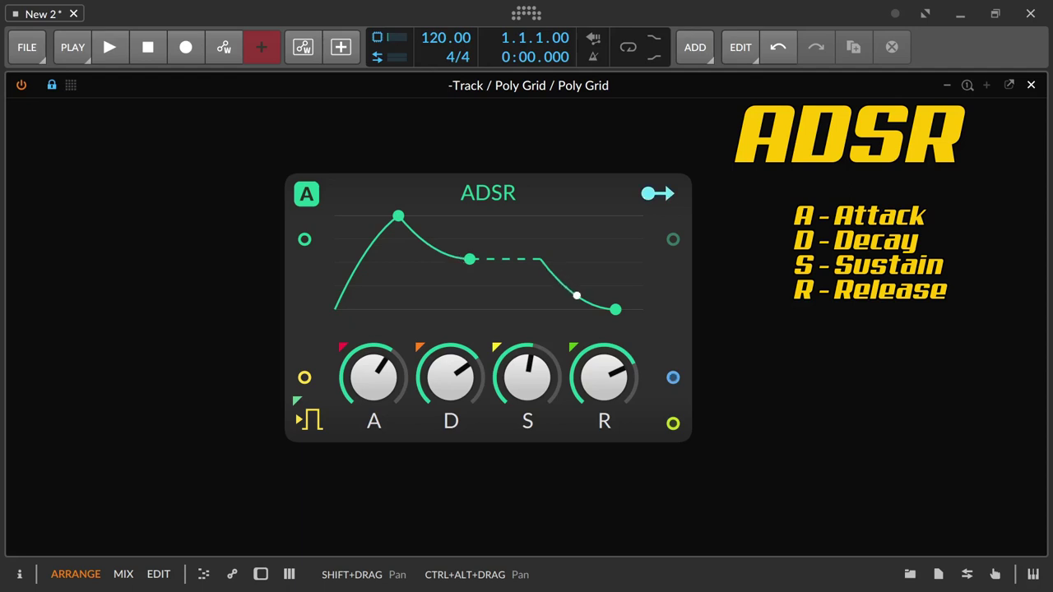
# Set the ADSR module's attack to 1.69 s, shorten its decay, lower its sustain and lengthen its release
pyautogui.moveTo(374, 377)
pyautogui.mouseDown()
pyautogui.moveTo(374, 425)
pyautogui.moveTo(374, 380)
pyautogui.mouseUp()
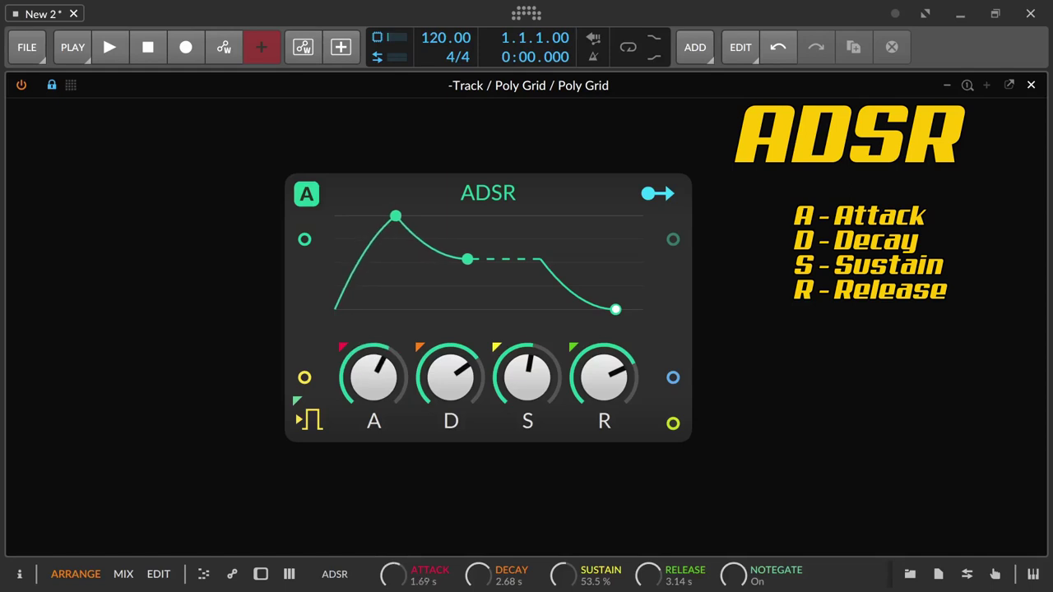
pyautogui.moveTo(450, 377)
pyautogui.mouseDown()
pyautogui.moveTo(451, 399)
pyautogui.moveTo(451, 362)
pyautogui.moveTo(451, 387)
pyautogui.mouseUp()
pyautogui.moveTo(528, 377); pyautogui.dragTo(527, 402)
pyautogui.moveTo(604, 377)
pyautogui.mouseDown()
pyautogui.moveTo(604, 419)
pyautogui.moveTo(604, 356)
pyautogui.mouseUp()
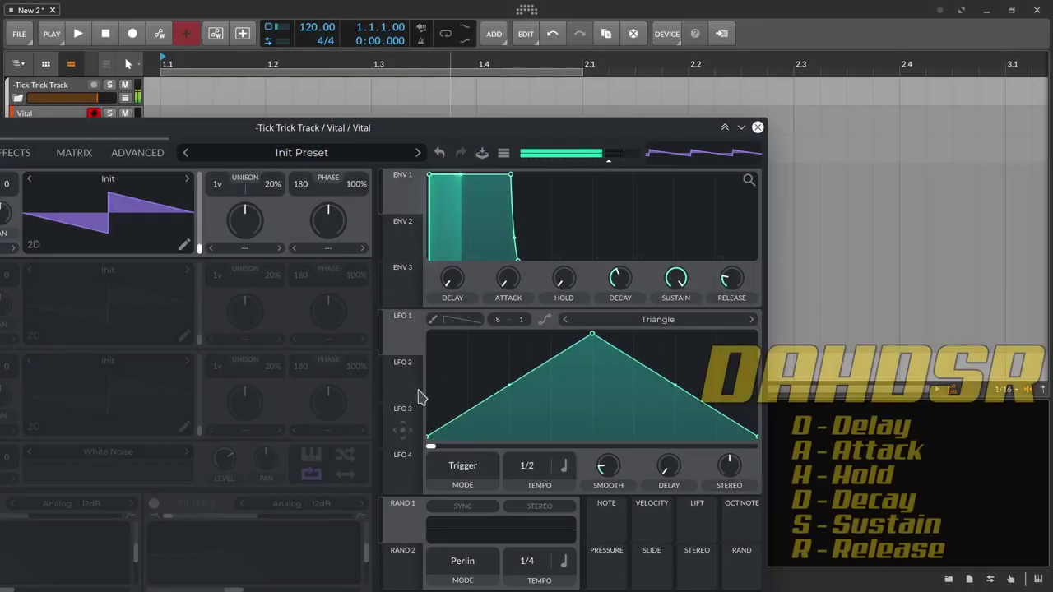
# Shape Vital's Envelope 1 by raising delay, attack, decay and release, lowering sustain, and setting hold to about 0.805 secs
pyautogui.moveTo(449, 271)
pyautogui.moveTo(448, 272); pyautogui.dragTo(508, 255)
pyautogui.moveTo(563, 275); pyautogui.dragTo(558, 247)
pyautogui.moveTo(612, 274); pyautogui.dragTo(618, 254)
pyautogui.moveTo(691, 279); pyautogui.dragTo(683, 336)
pyautogui.moveTo(736, 294); pyautogui.dragTo(740, 277)
pyautogui.moveTo(563, 285); pyautogui.dragTo(564, 272)
pyautogui.moveTo(462, 298); pyautogui.dragTo(575, 272)
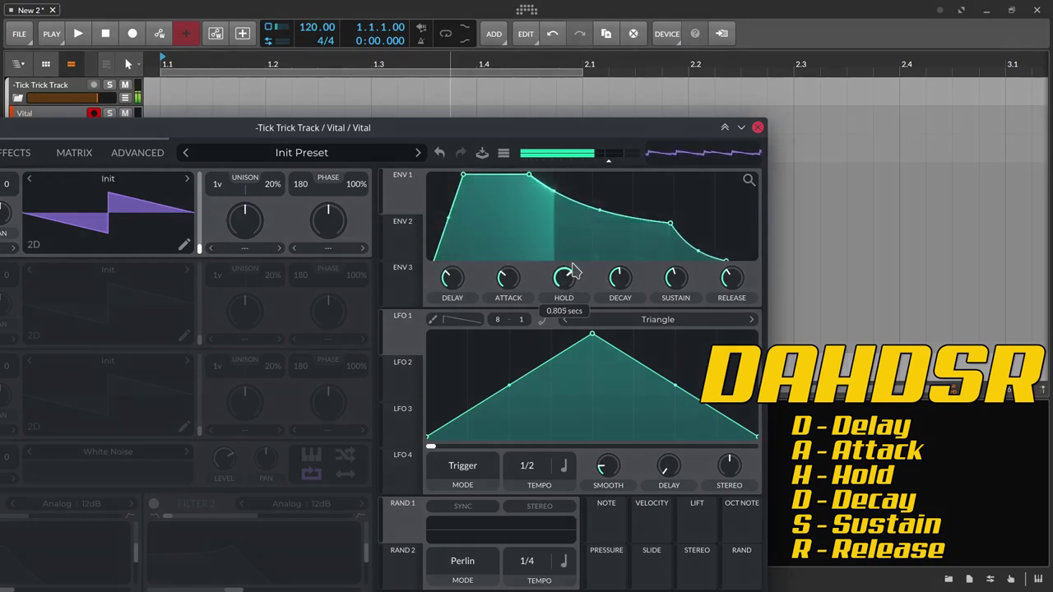
pyautogui.moveTo(618, 279); pyautogui.dragTo(613, 284)
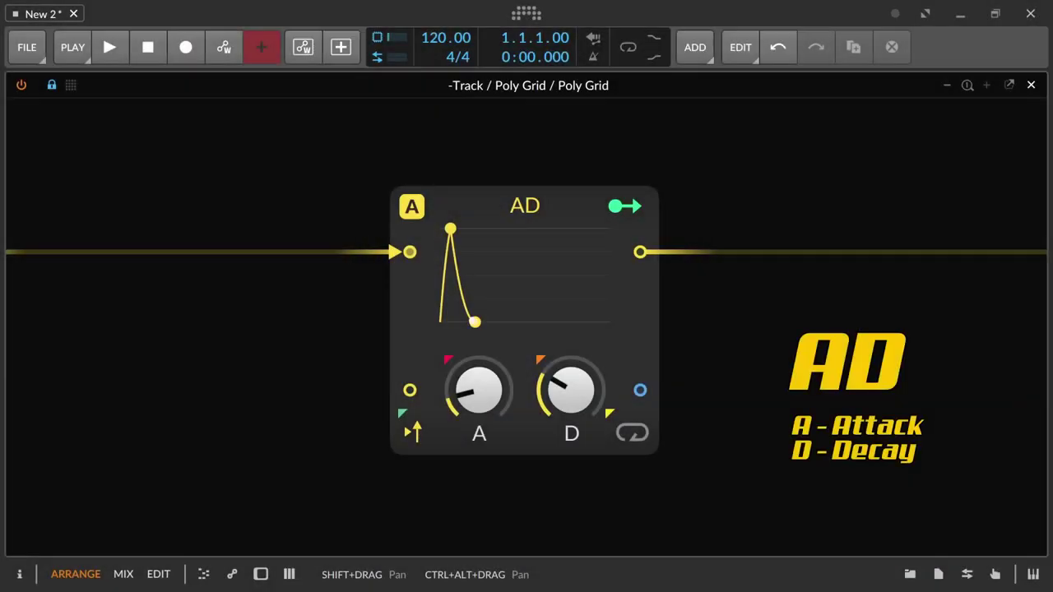
# Lengthen the AD module's decay and vary its attack, ending on a shorter attack
pyautogui.moveTo(479, 389); pyautogui.dragTo(479, 370)
pyautogui.moveTo(571, 390); pyautogui.dragTo(571, 357)
pyautogui.moveTo(479, 389); pyautogui.dragTo(479, 415)
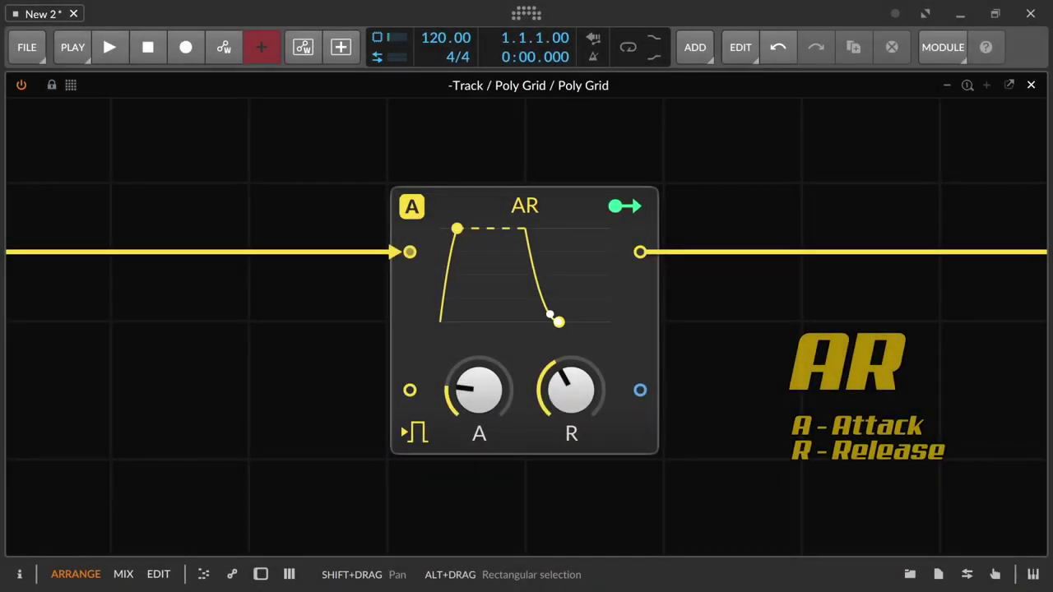
# Vary the AR module's attack and release, ending on a short attack of about 7 ms and a release of about 1 s
pyautogui.moveTo(479, 389); pyautogui.dragTo(479, 352)
pyautogui.moveTo(571, 389); pyautogui.dragTo(571, 438)
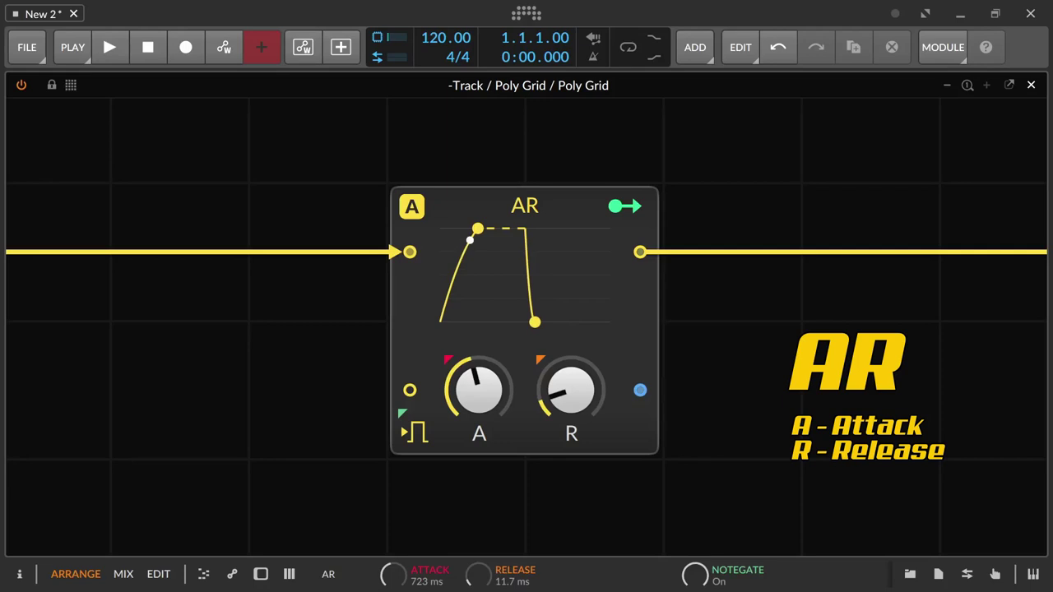
pyautogui.moveTo(479, 389); pyautogui.dragTo(479, 450)
pyautogui.moveTo(571, 390); pyautogui.dragTo(571, 328)
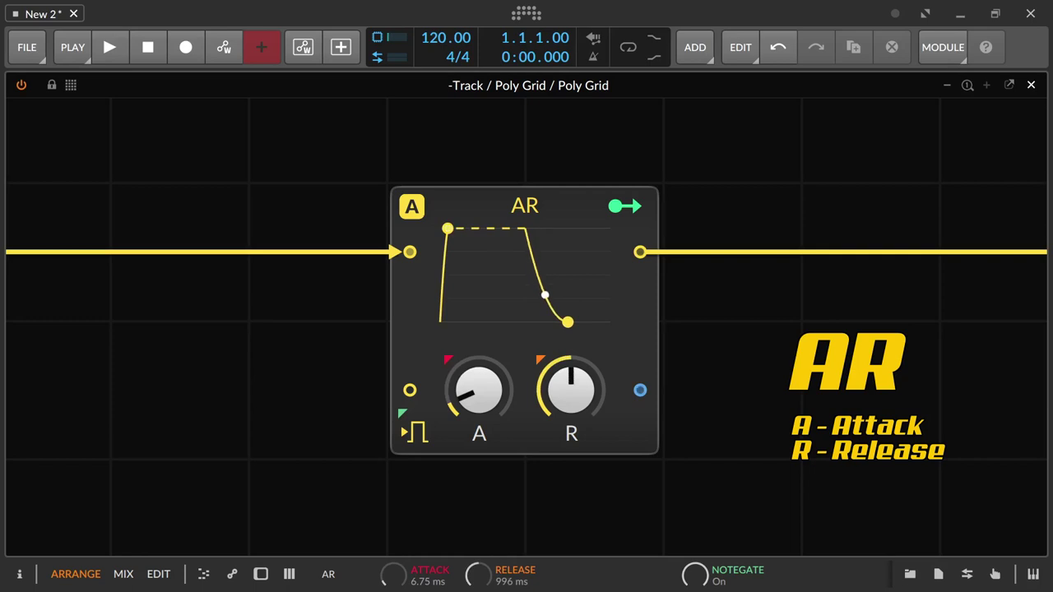
pyautogui.moveTo(571, 389); pyautogui.dragTo(571, 385)
pyautogui.moveTo(479, 389)
pyautogui.mouseDown()
pyautogui.moveTo(479, 363)
pyautogui.moveTo(479, 391)
pyautogui.mouseUp()
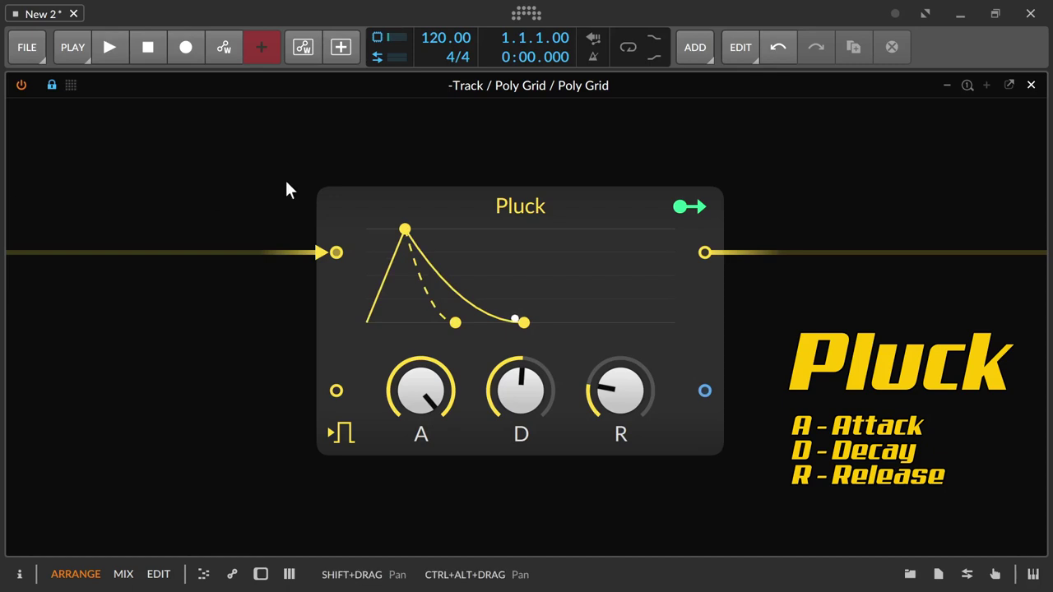
# Shorten the Pluck module's decay to 568 ms and adjust its release slightly
pyautogui.moveTo(521, 391); pyautogui.dragTo(521, 432)
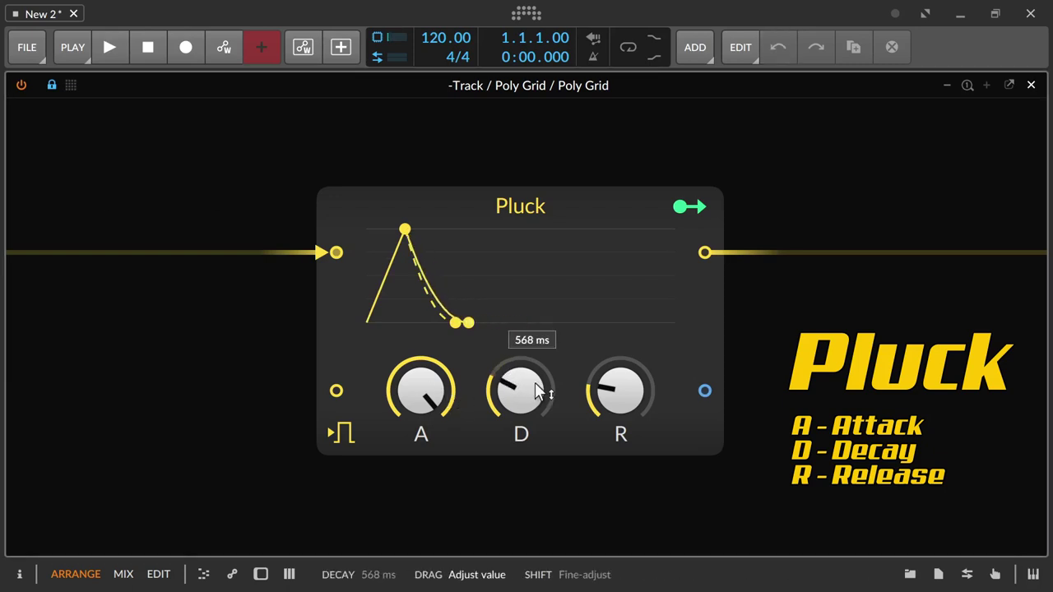
pyautogui.moveTo(622, 391)
pyautogui.mouseDown()
pyautogui.moveTo(619, 362)
pyautogui.moveTo(616, 384)
pyautogui.mouseUp()
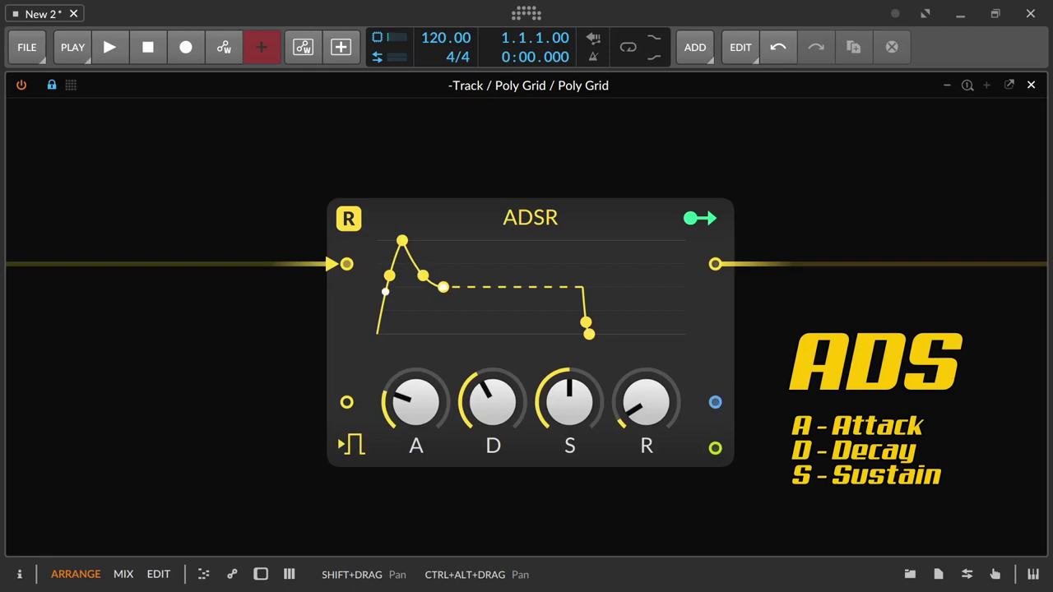
# Set both the decay and the release of the ADSR module to 500 ms
pyautogui.keyDown('ctrl'); pyautogui.click(506, 412); pyautogui.keyUp('ctrl')
pyautogui.write('500')
pyautogui.press('Return')
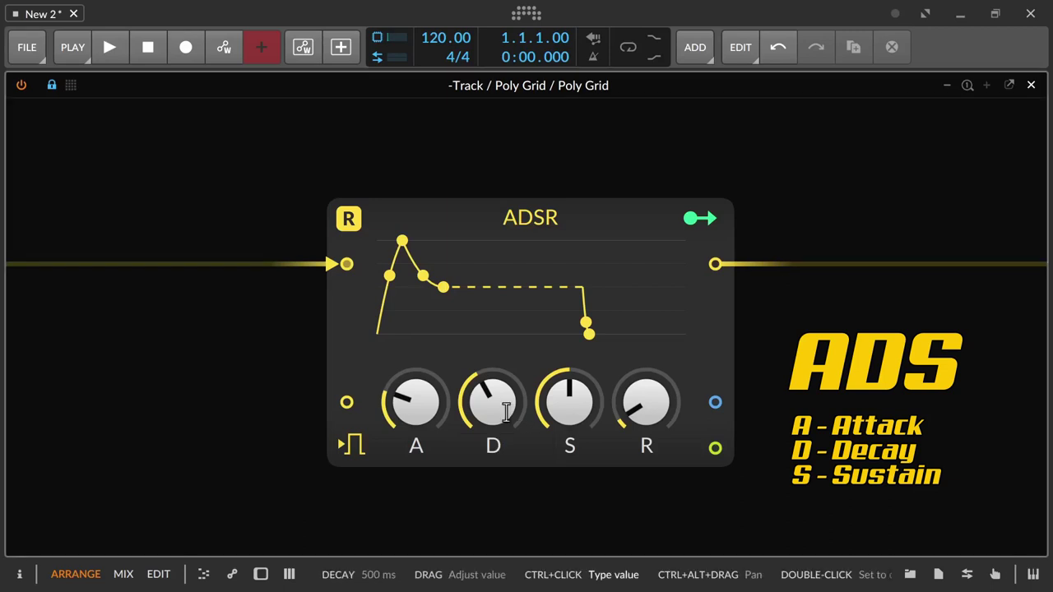
pyautogui.keyDown('ctrl'); pyautogui.click(630, 418); pyautogui.keyUp('ctrl')
pyautogui.write('500')
pyautogui.press('Return')
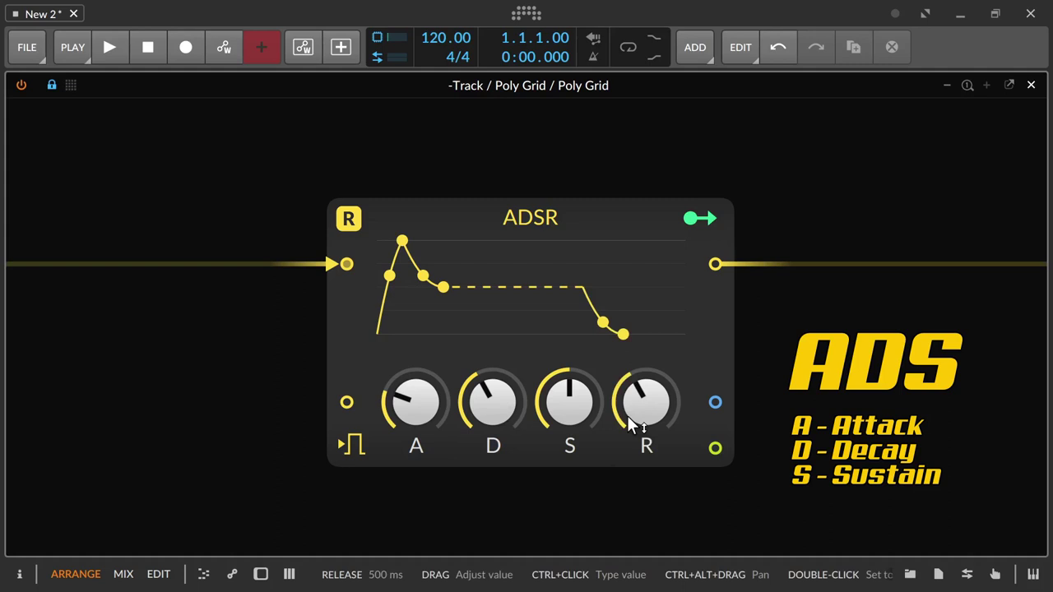
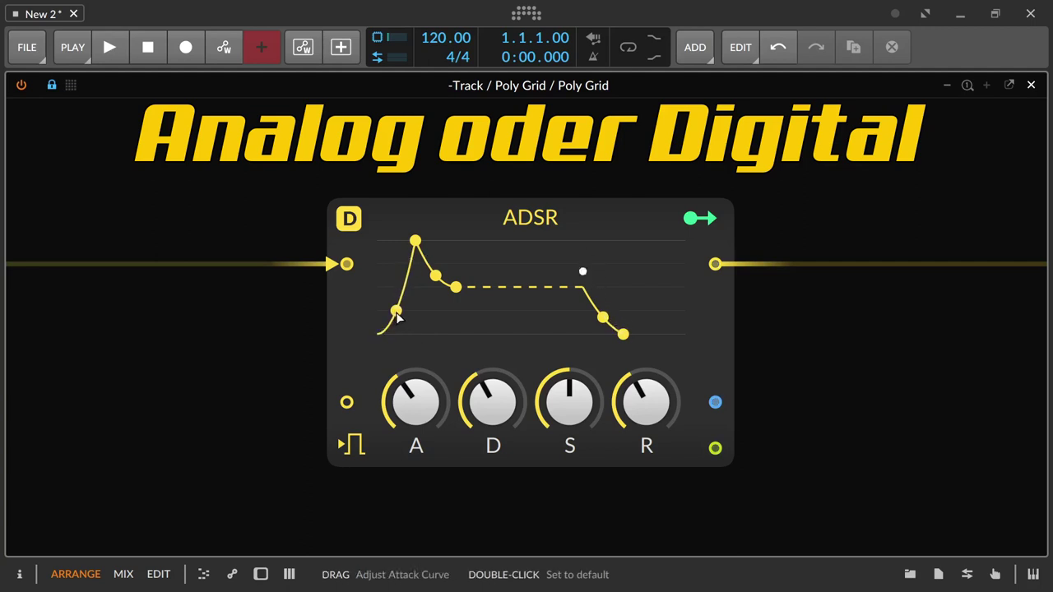
# Bend the digital ADSR's attack and decay curves outward, and return both to their inward shape
pyautogui.moveTo(398, 319); pyautogui.dragTo(366, 262)
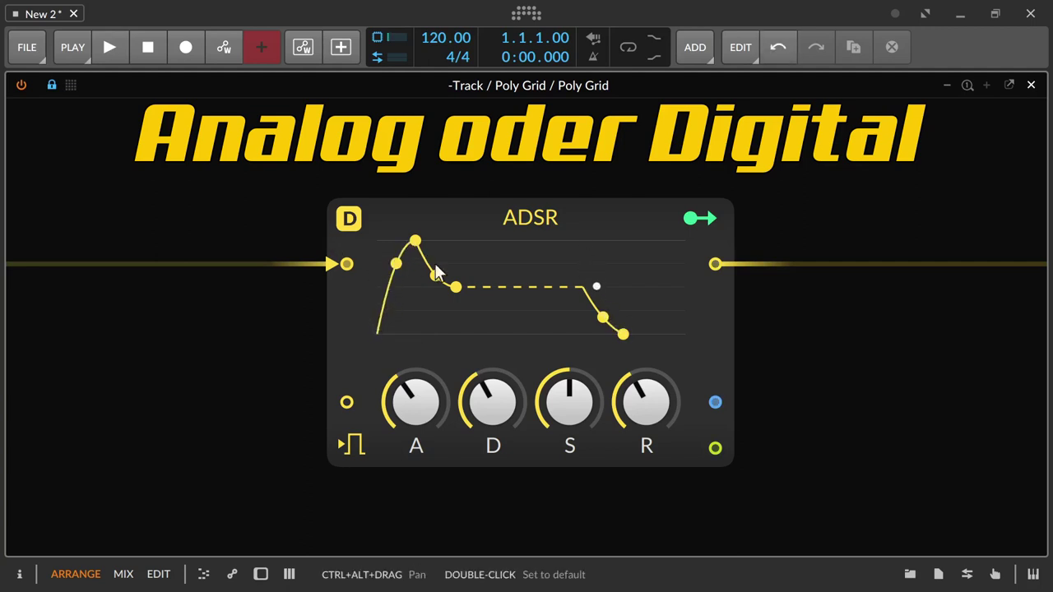
pyautogui.moveTo(451, 272); pyautogui.dragTo(509, 188)
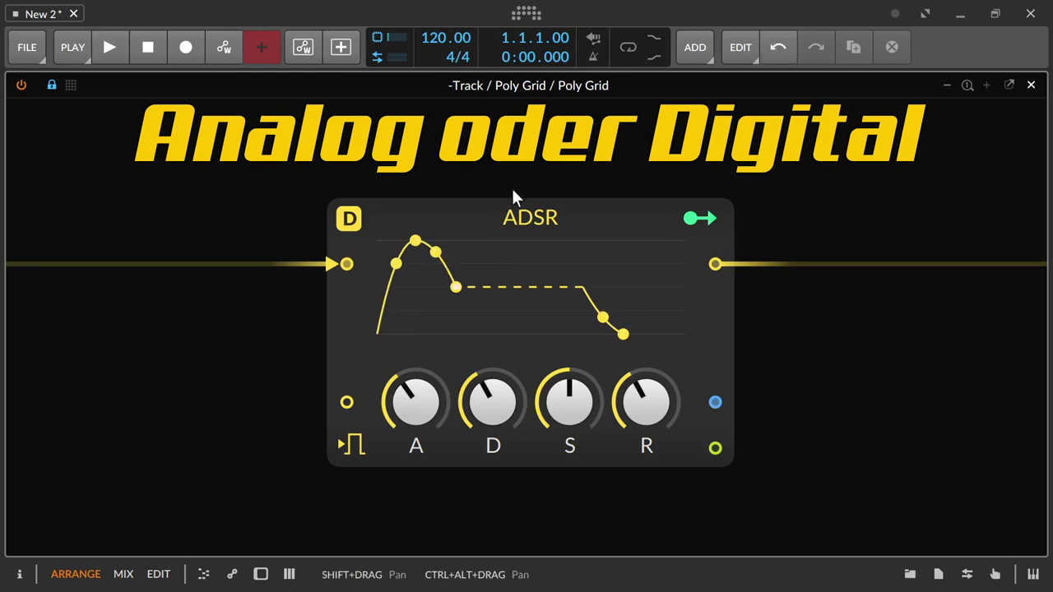
pyautogui.moveTo(396, 265); pyautogui.dragTo(499, 386)
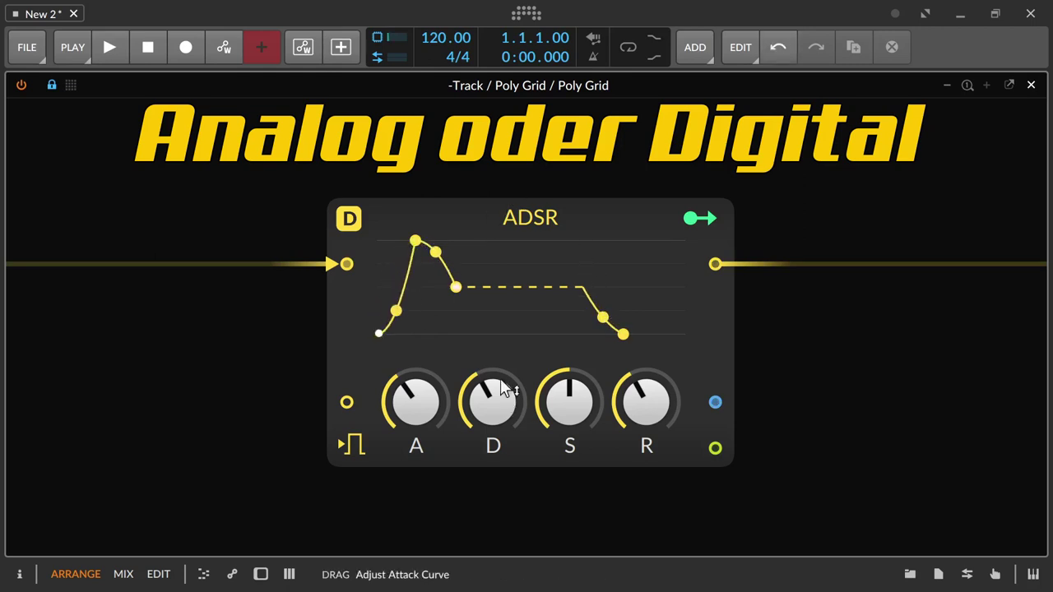
pyautogui.moveTo(436, 251); pyautogui.dragTo(314, 355)
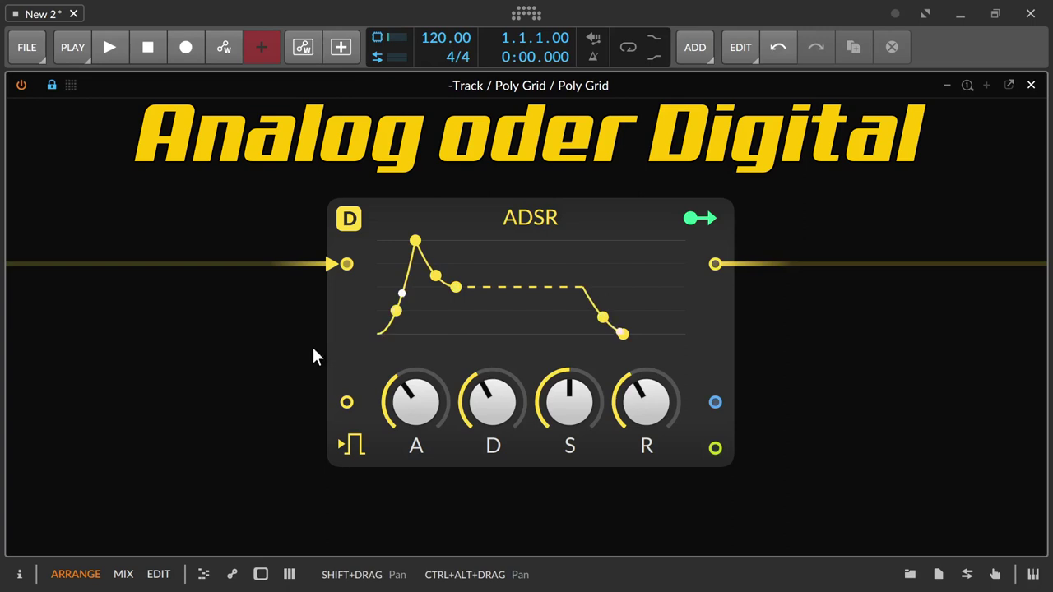
# Lower the digital ADSR's sustain level to near the baseline and lengthen its decay to about 665 ms
pyautogui.moveTo(456, 290); pyautogui.dragTo(481, 218)
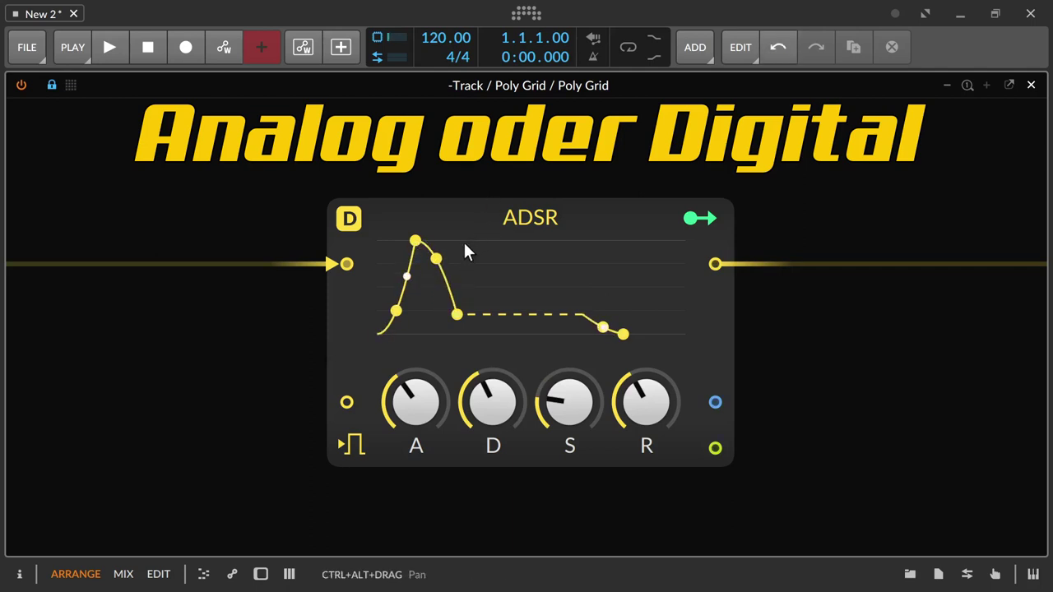
pyautogui.moveTo(457, 315); pyautogui.dragTo(460, 319)
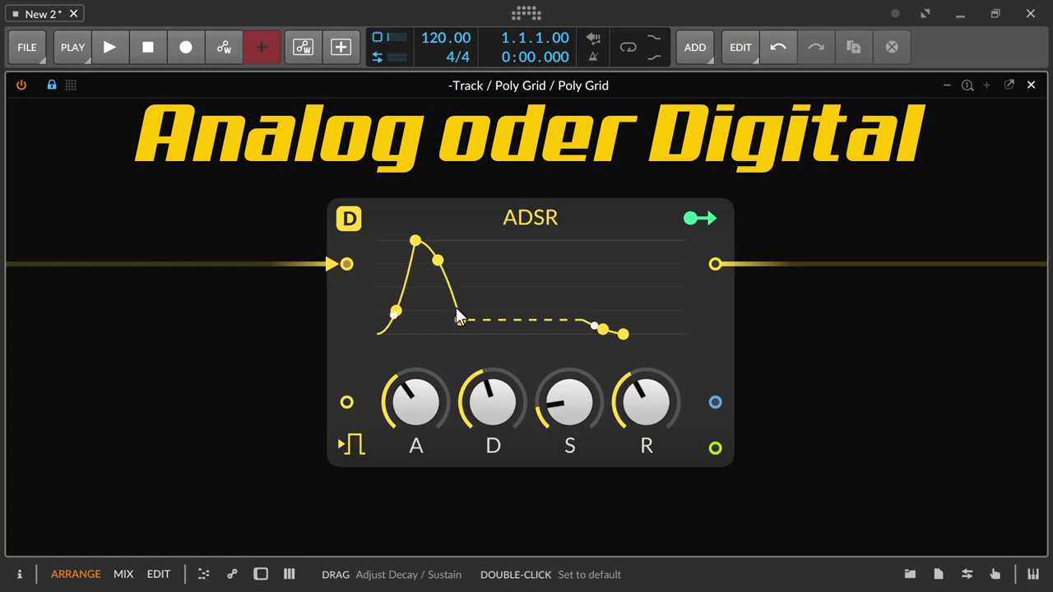
# Reshape the digital ADSR's curves so the attack bends outward and the decay bends inward
pyautogui.moveTo(396, 311); pyautogui.dragTo(235, 212)
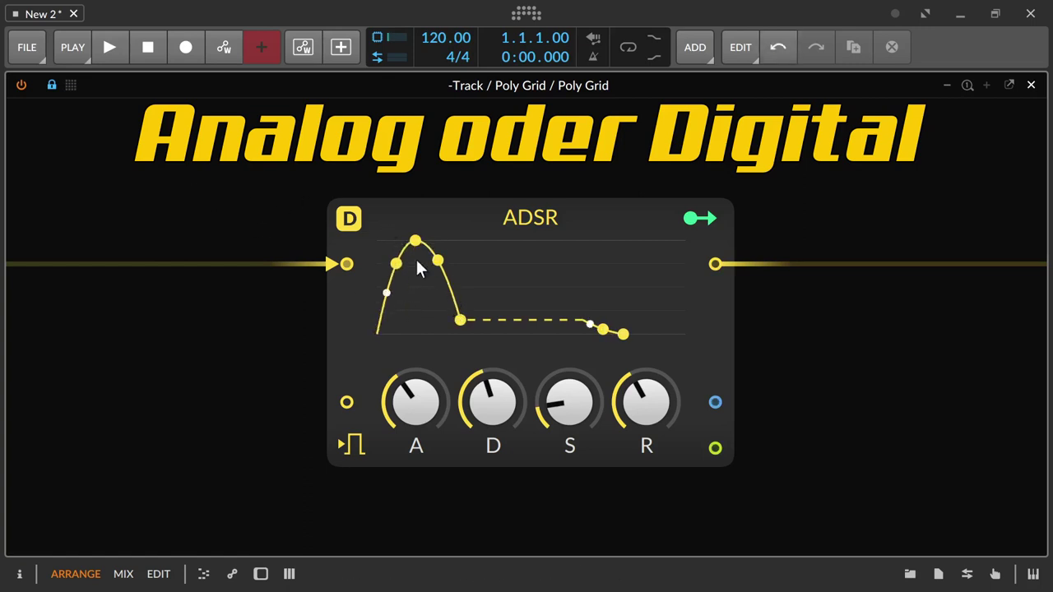
pyautogui.moveTo(439, 261); pyautogui.dragTo(359, 345)
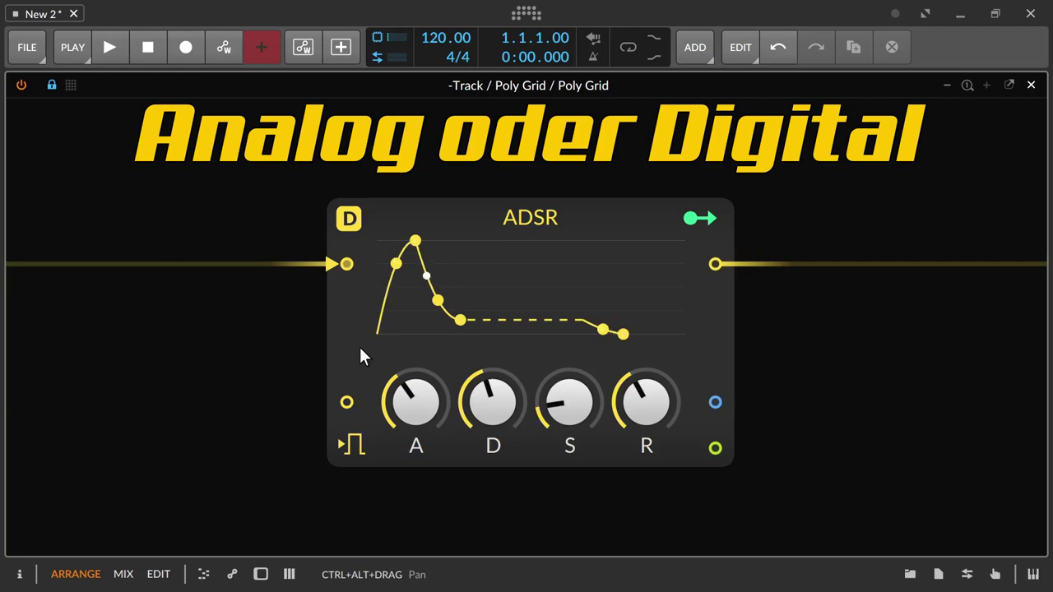
pyautogui.moveTo(409, 280); pyautogui.dragTo(481, 397)
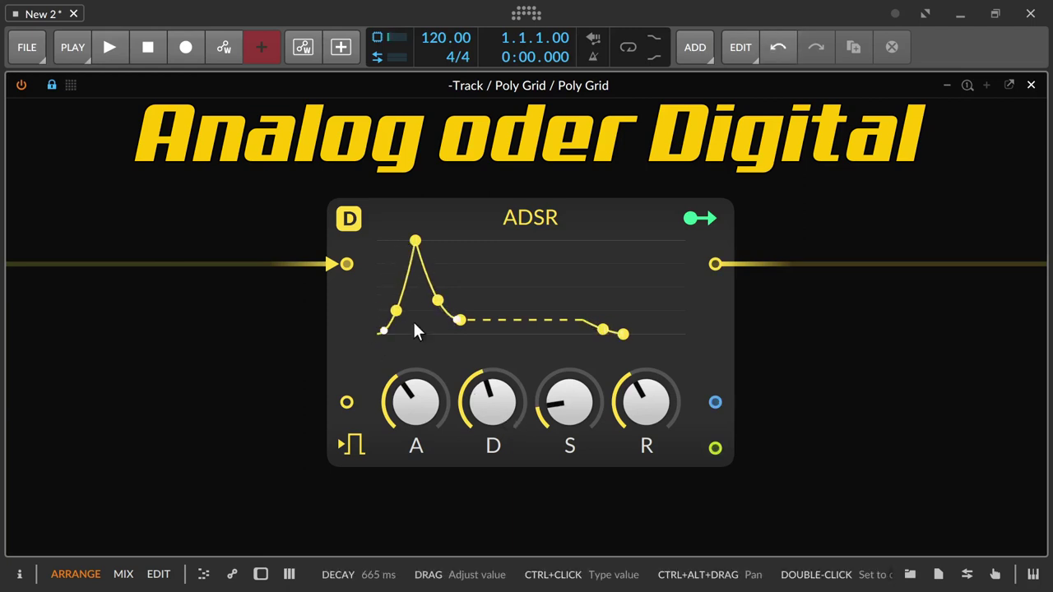
pyautogui.moveTo(404, 313); pyautogui.dragTo(238, 224)
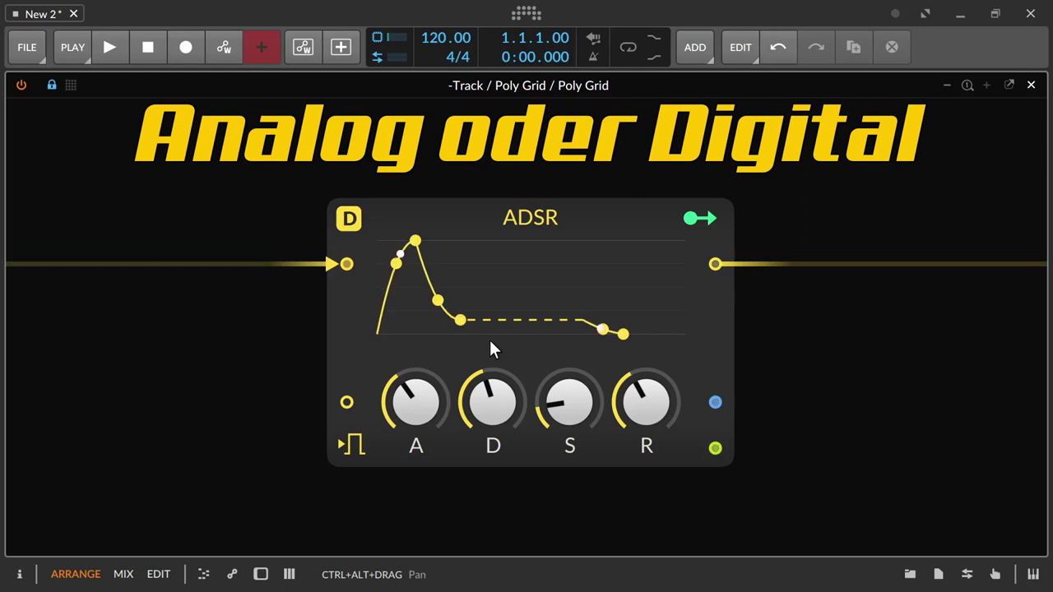
pyautogui.moveTo(446, 322); pyautogui.dragTo(479, 212)
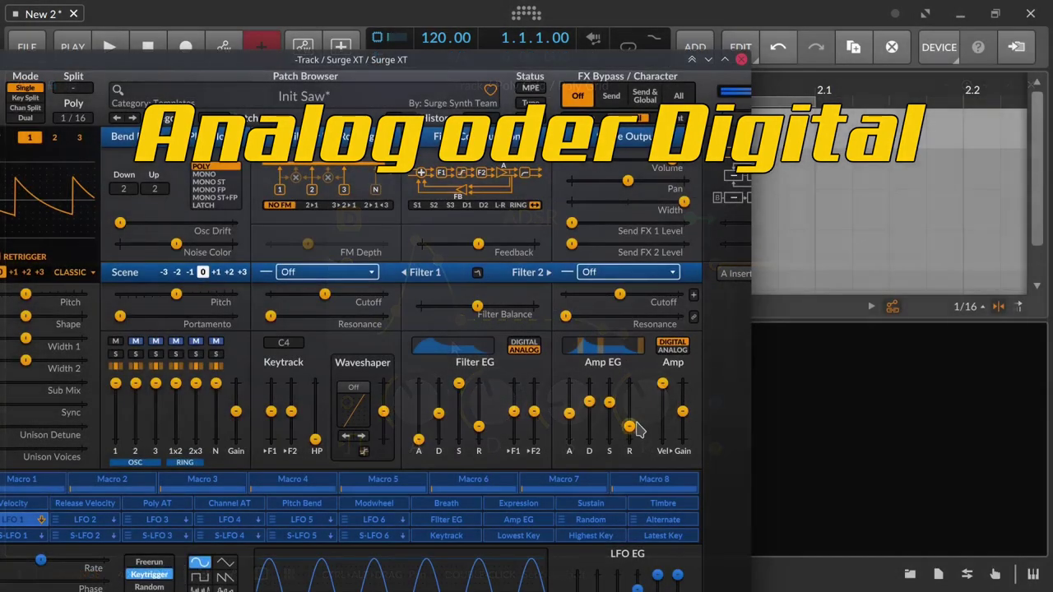
# In Surge XT's Amp EG, raise the release and lower the sustain
pyautogui.moveTo(636, 423); pyautogui.dragTo(637, 410)
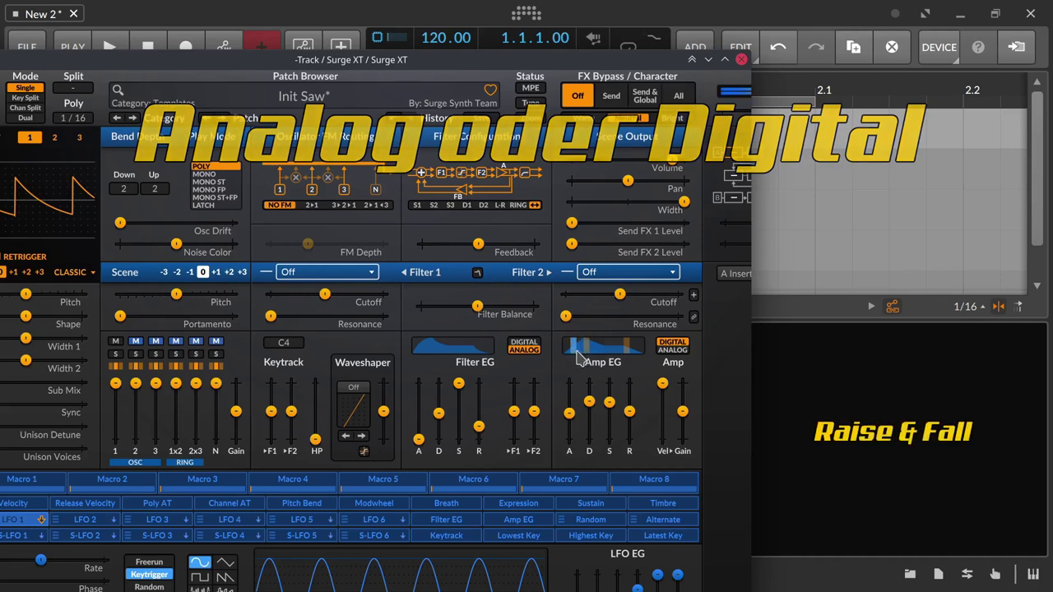
pyautogui.moveTo(609, 403); pyautogui.dragTo(609, 426)
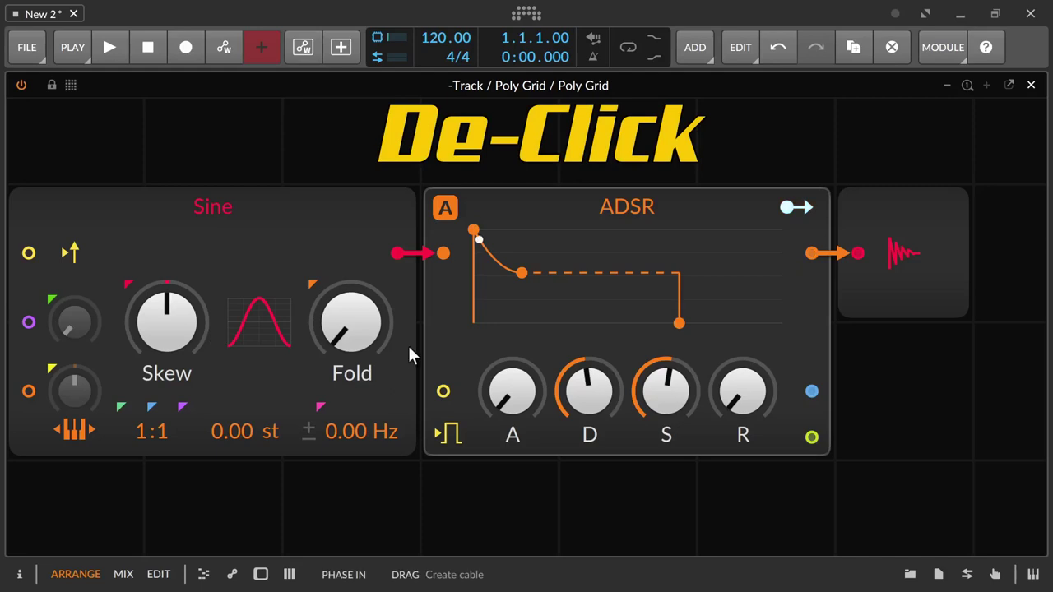
# Raise the attack slightly and set the release to 11.1 ms on the ADSR after the Sine oscillator
pyautogui.moveTo(507, 392); pyautogui.dragTo(508, 368)
pyautogui.moveTo(736, 404); pyautogui.dragTo(735, 383)
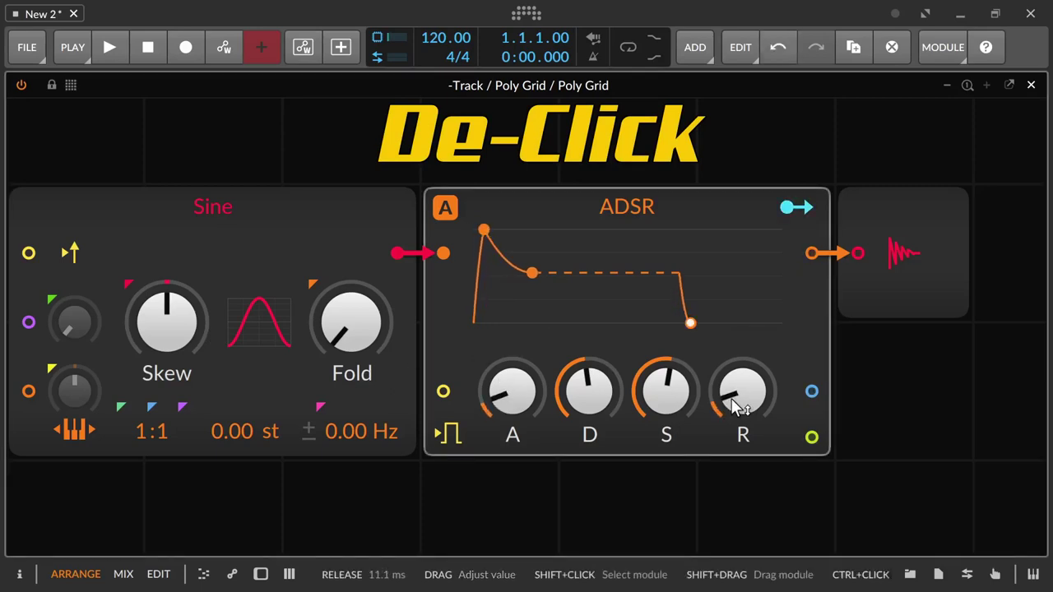